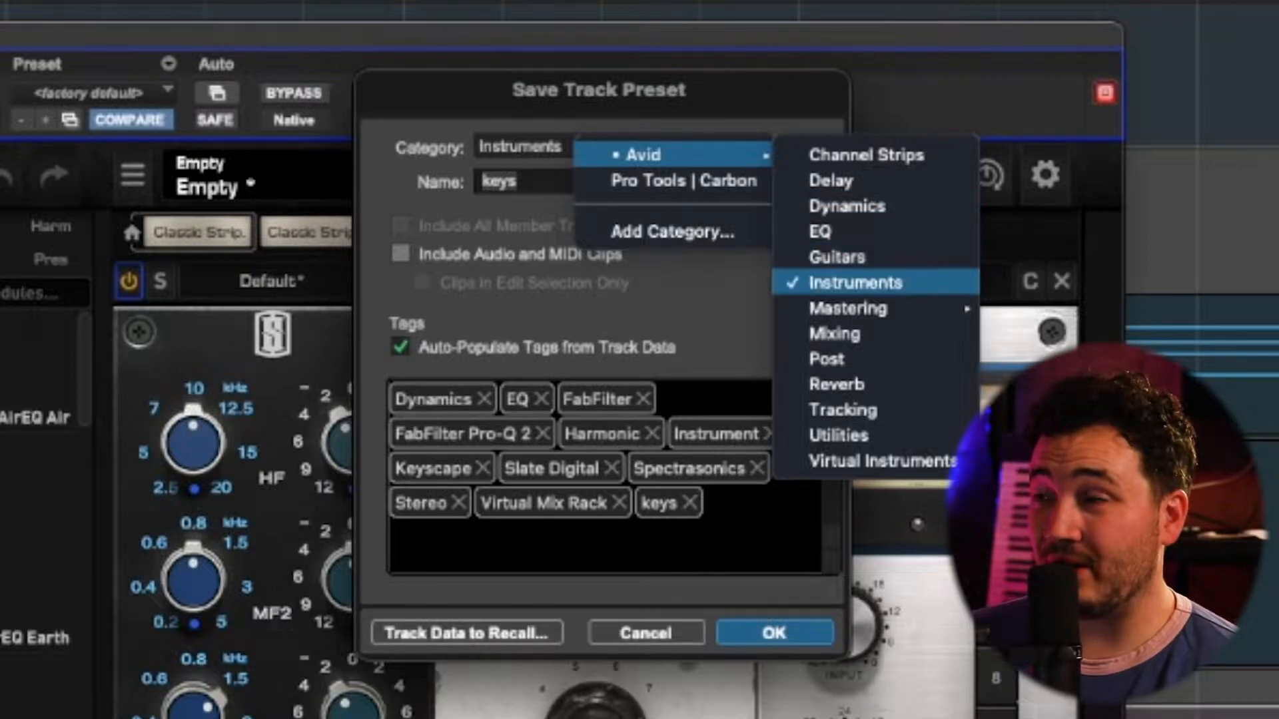
# Save the keys track as a track preset named "lofi keys" in the Instruments category, with Track Colors included in the recalled data
pyautogui.click(856, 283)
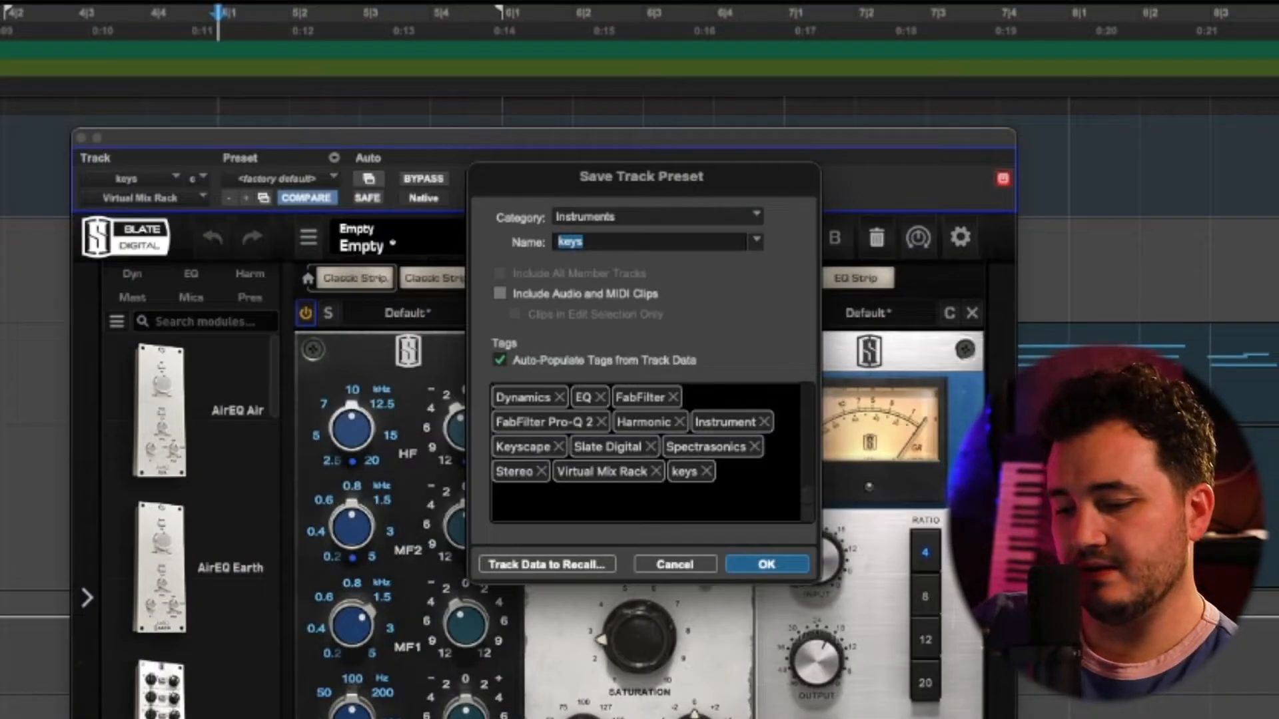
pyautogui.write('lofi ')
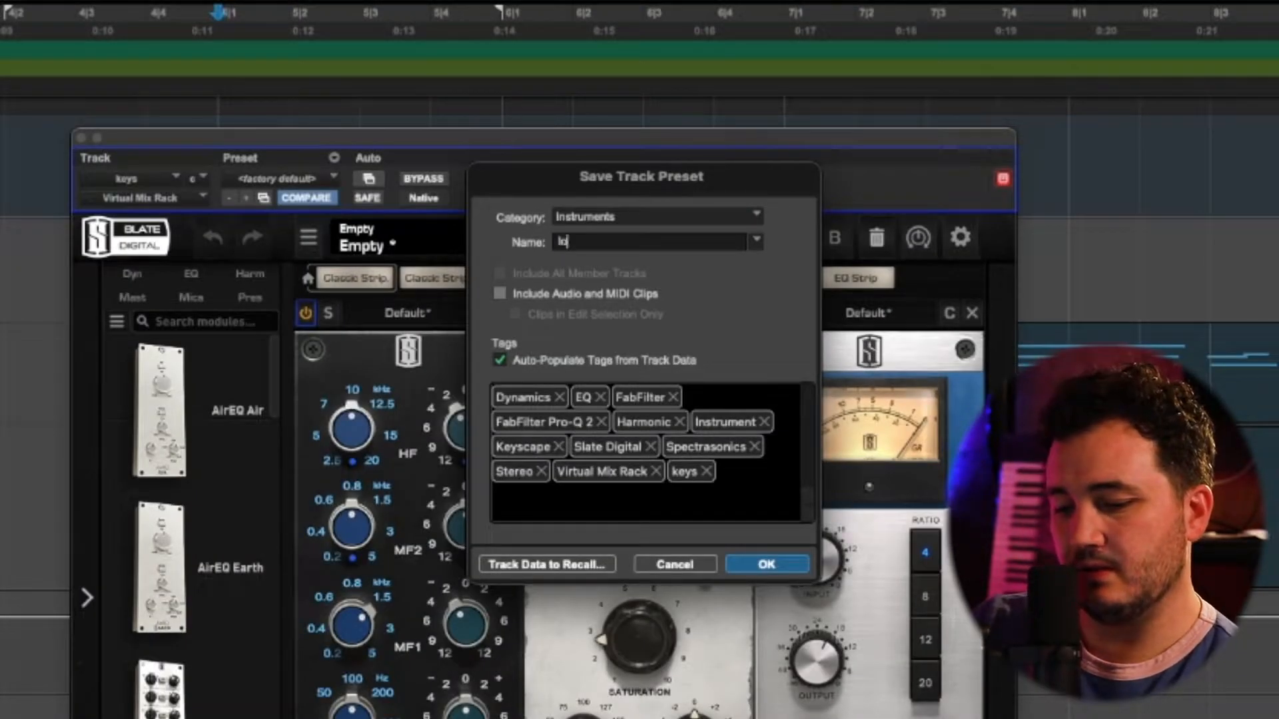
pyautogui.write('keys')
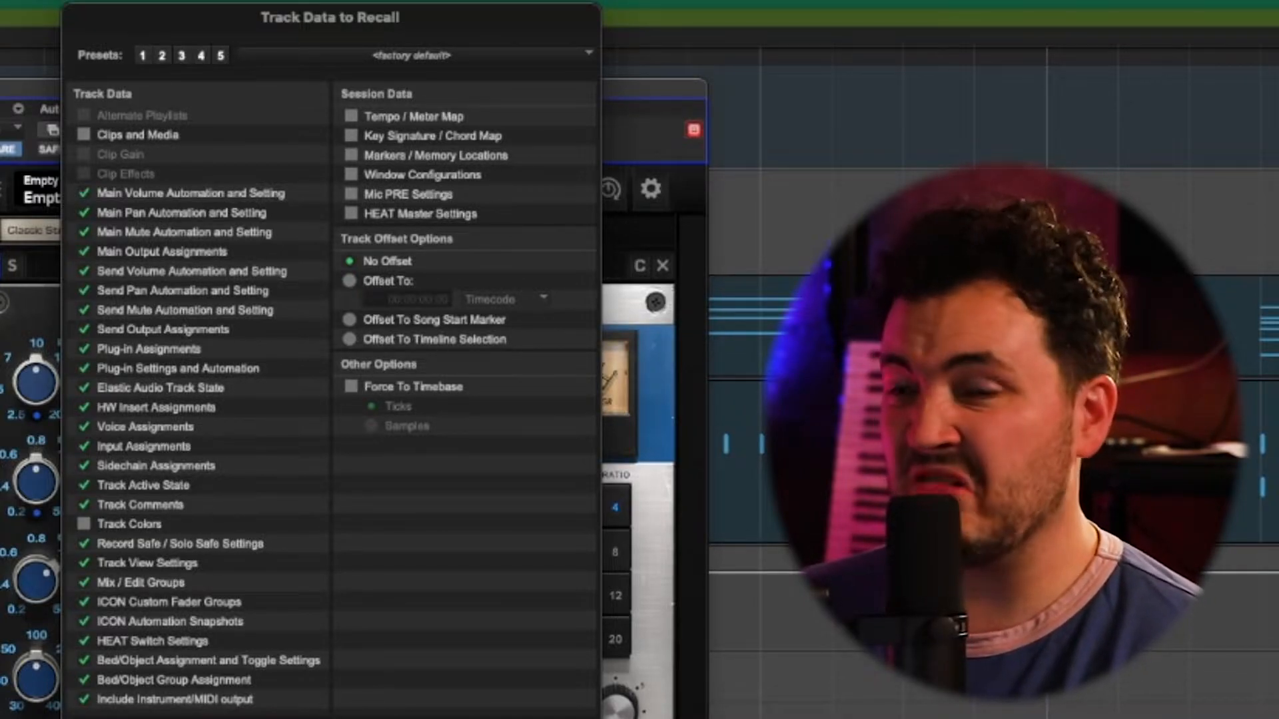
pyautogui.click(84, 524)
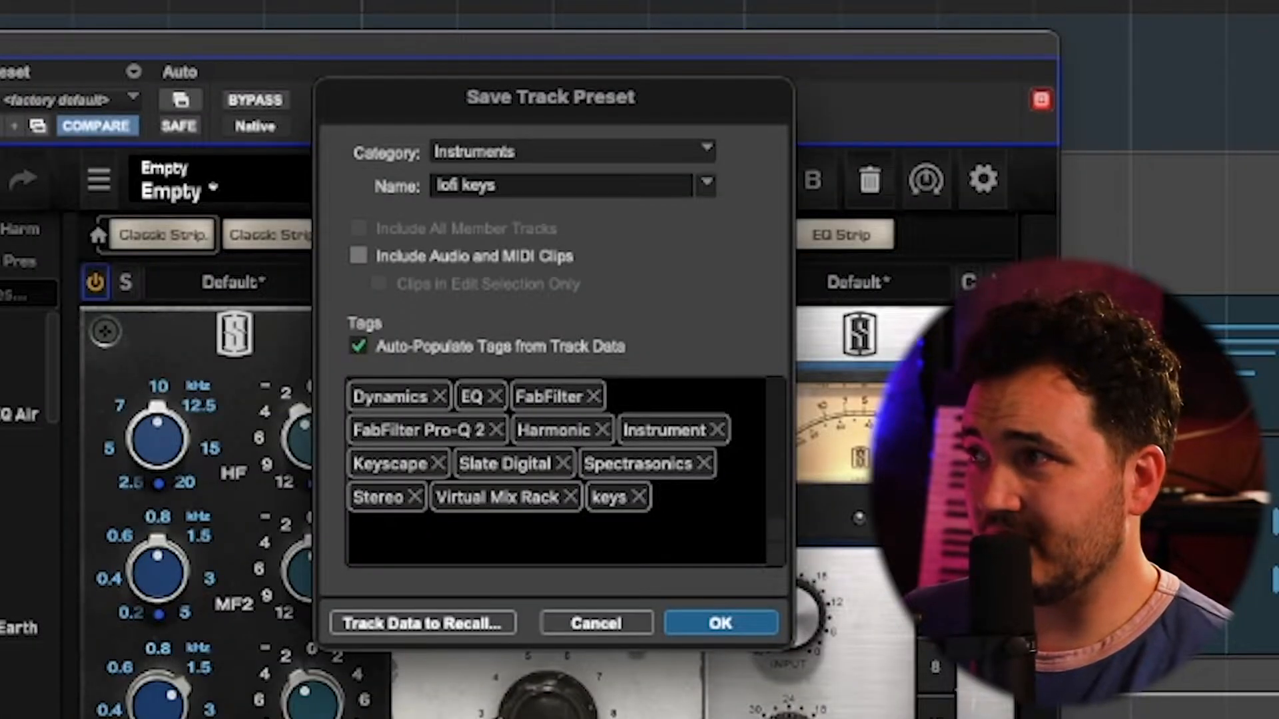
pyautogui.press('Return')
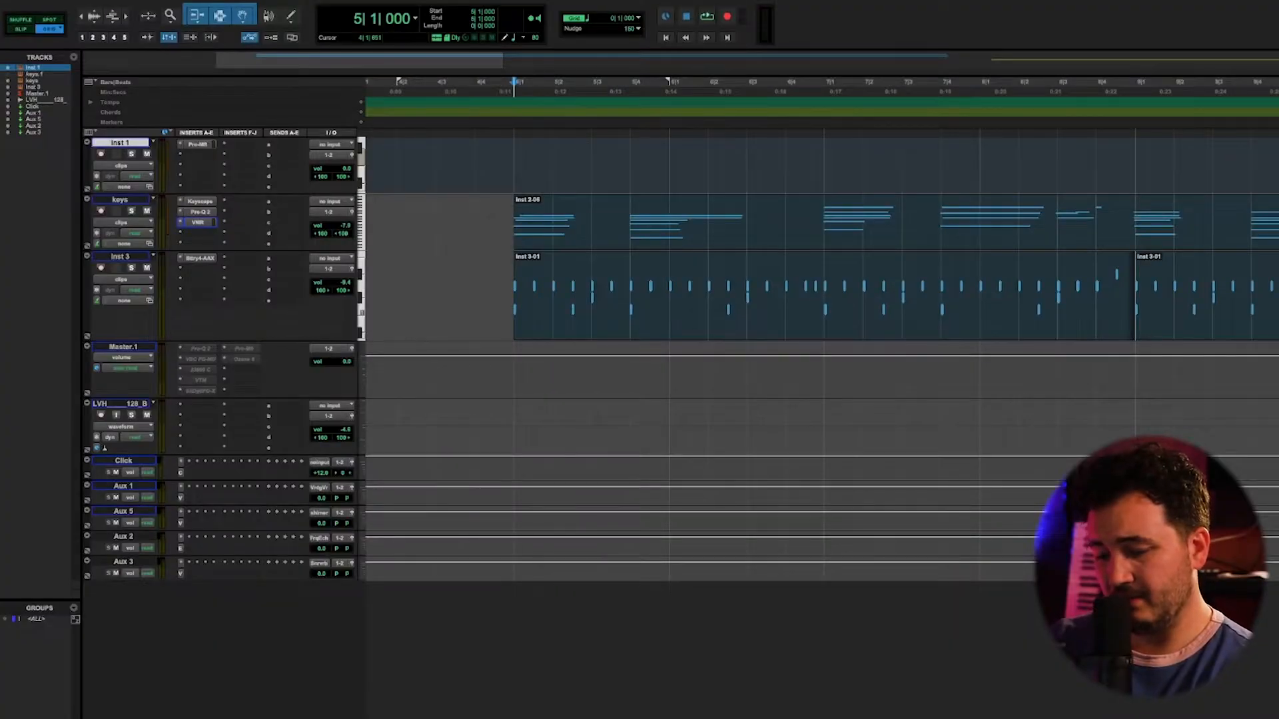
# Create one new track from the "lofi keys" preset in the Instruments category
pyautogui.hotkey('ctrl', 'shift', 'n')
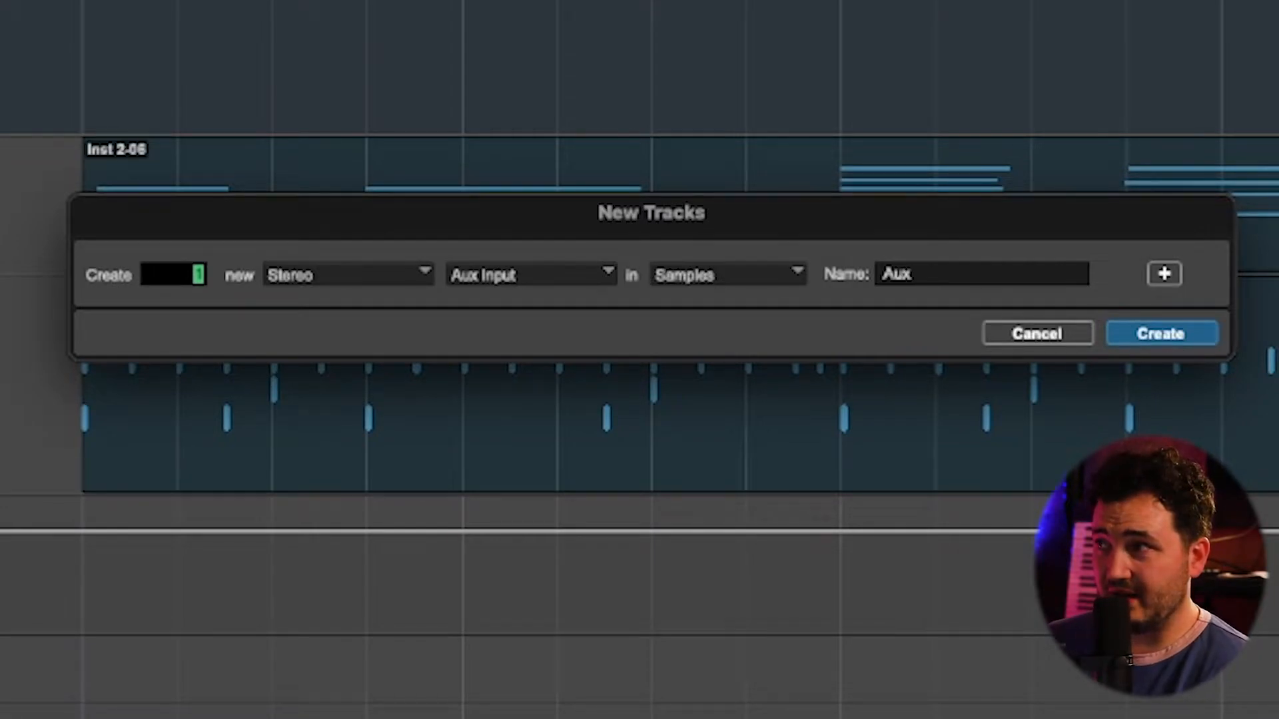
pyautogui.click(531, 274)
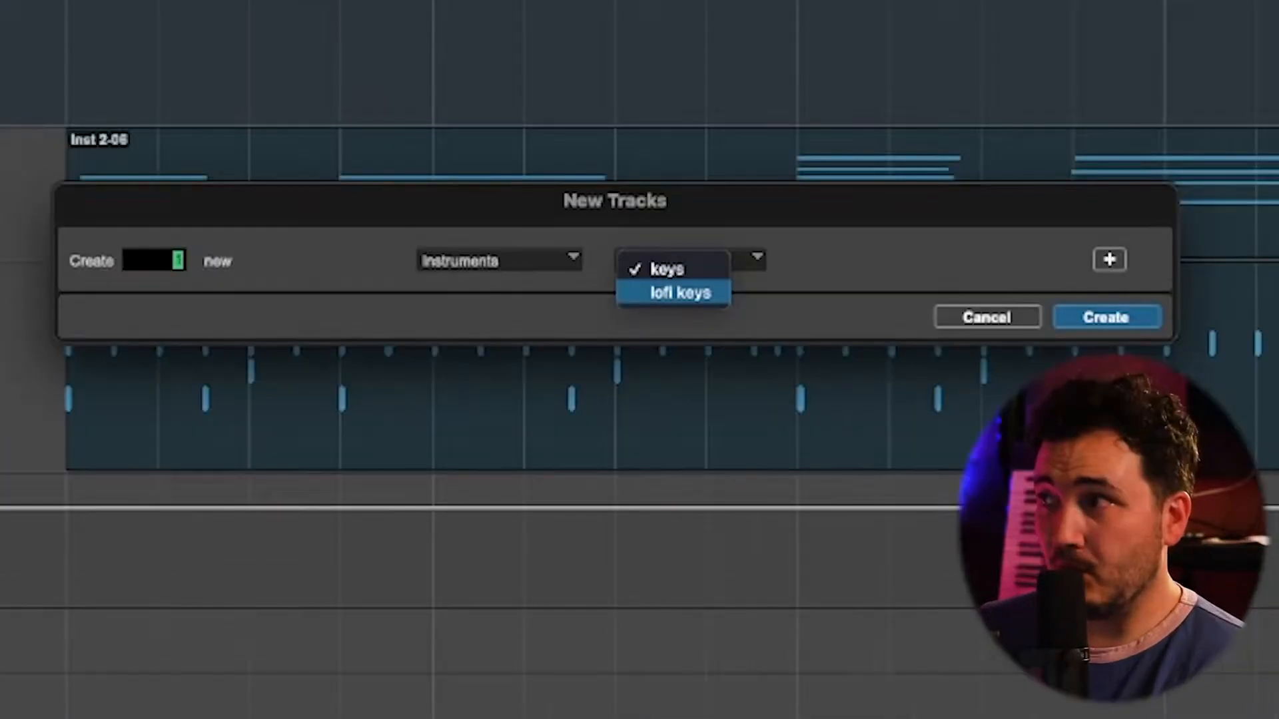
pyautogui.press('Return')
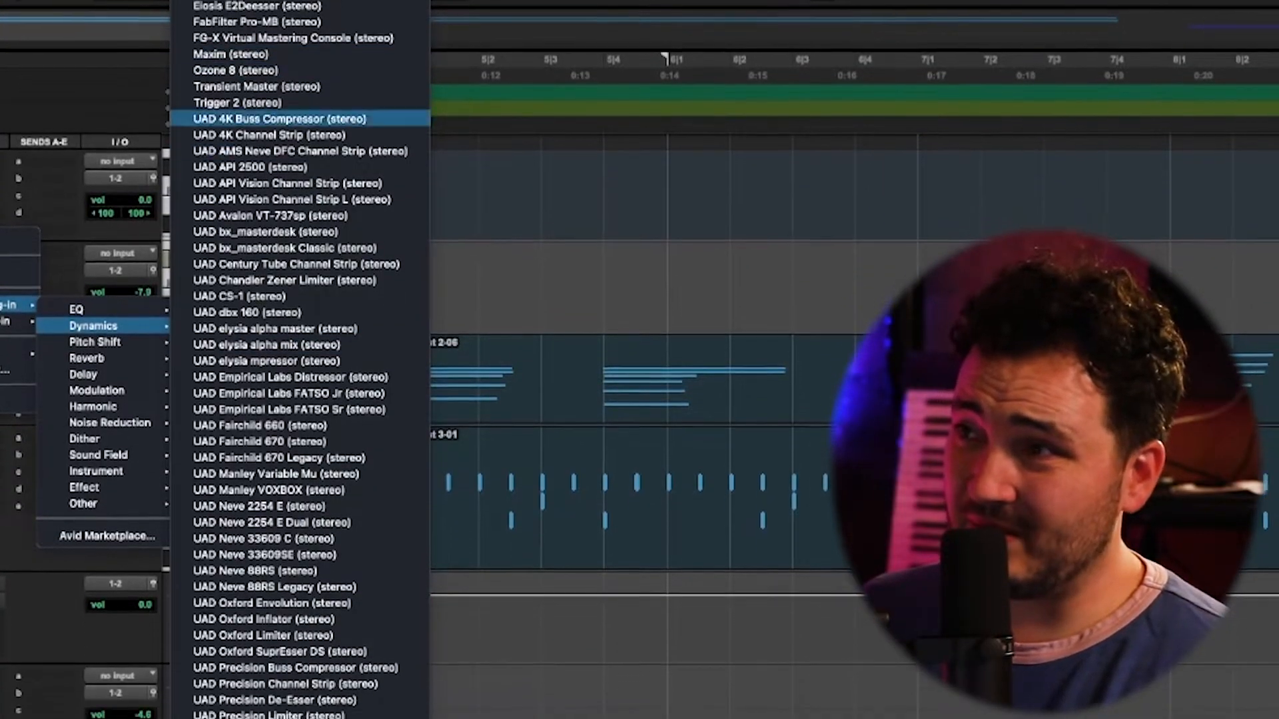
# Insert the UAD Thermionic Culture Vulture (stereo) plug-in in the fourth insert slot of the keys.2 track
pyautogui.scroll(-3, 300, 373)
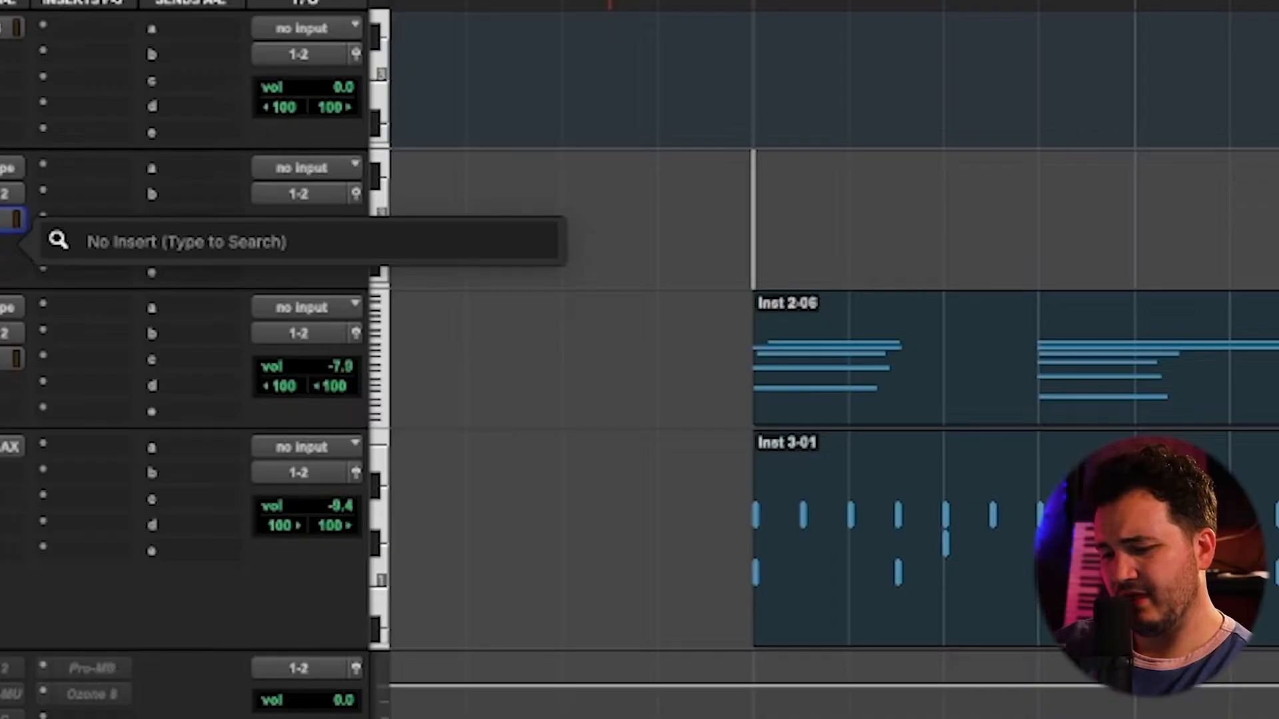
pyautogui.write('ther')
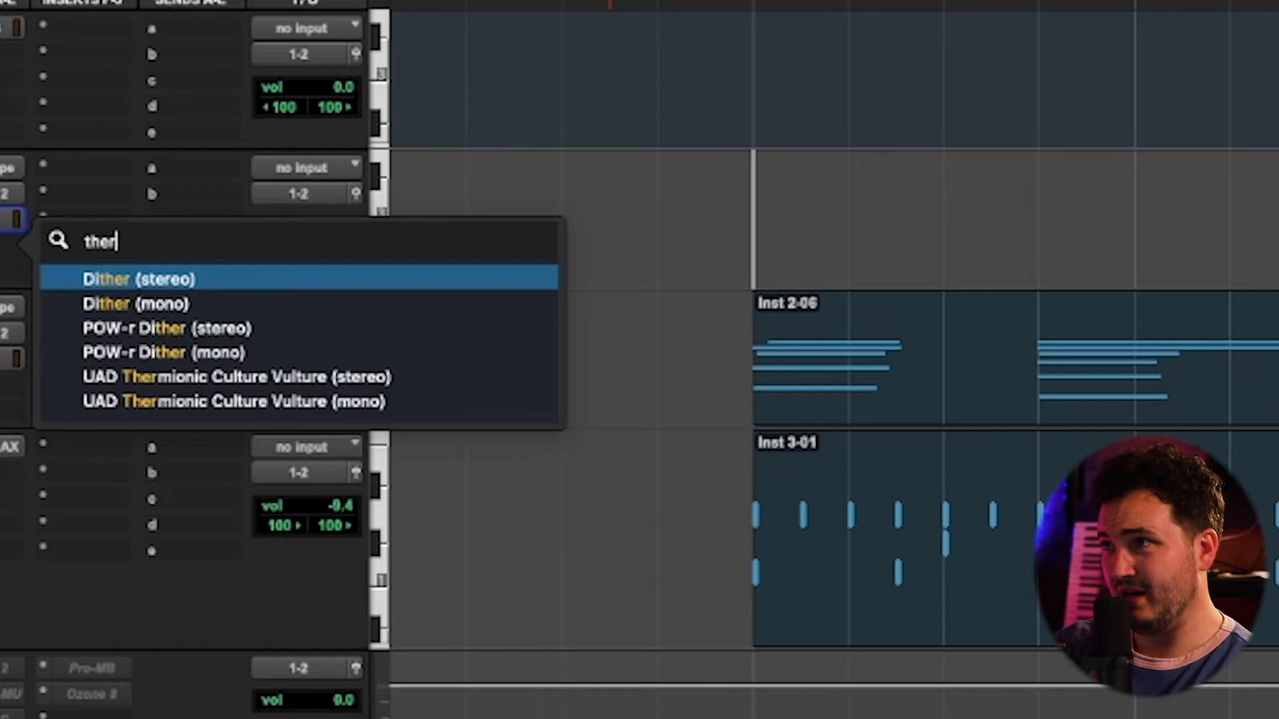
pyautogui.press('Down')
pyautogui.press('Down')
pyautogui.press('Down')
pyautogui.press('Down')
pyautogui.press('Return')
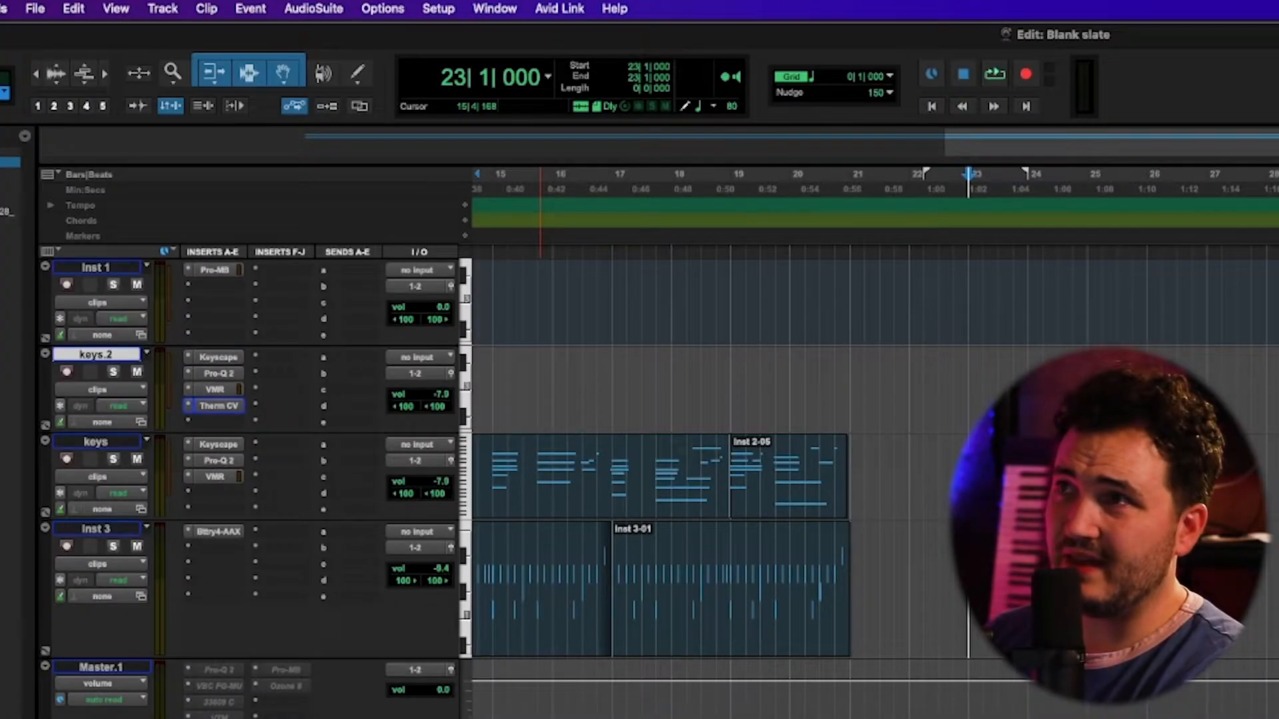
# Open Strip Silence for the selected vocal clip on the LVH track
pyautogui.click(74, 9)
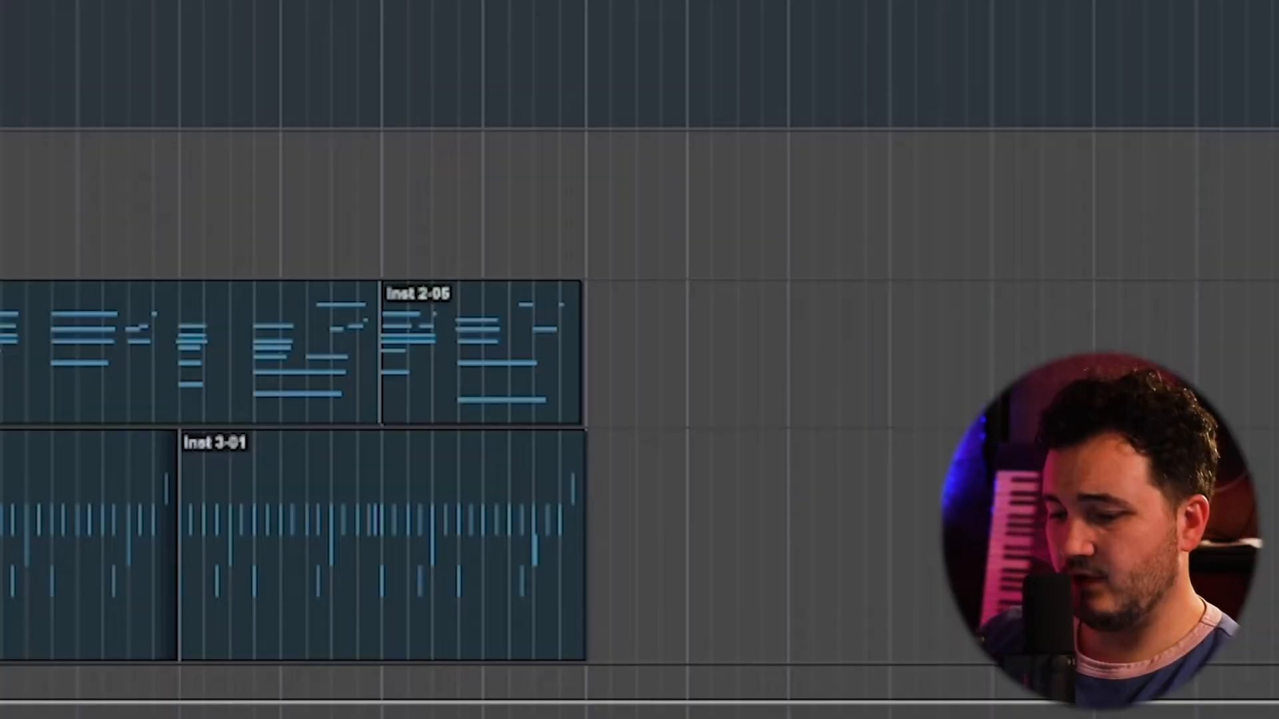
pyautogui.press('super+u')
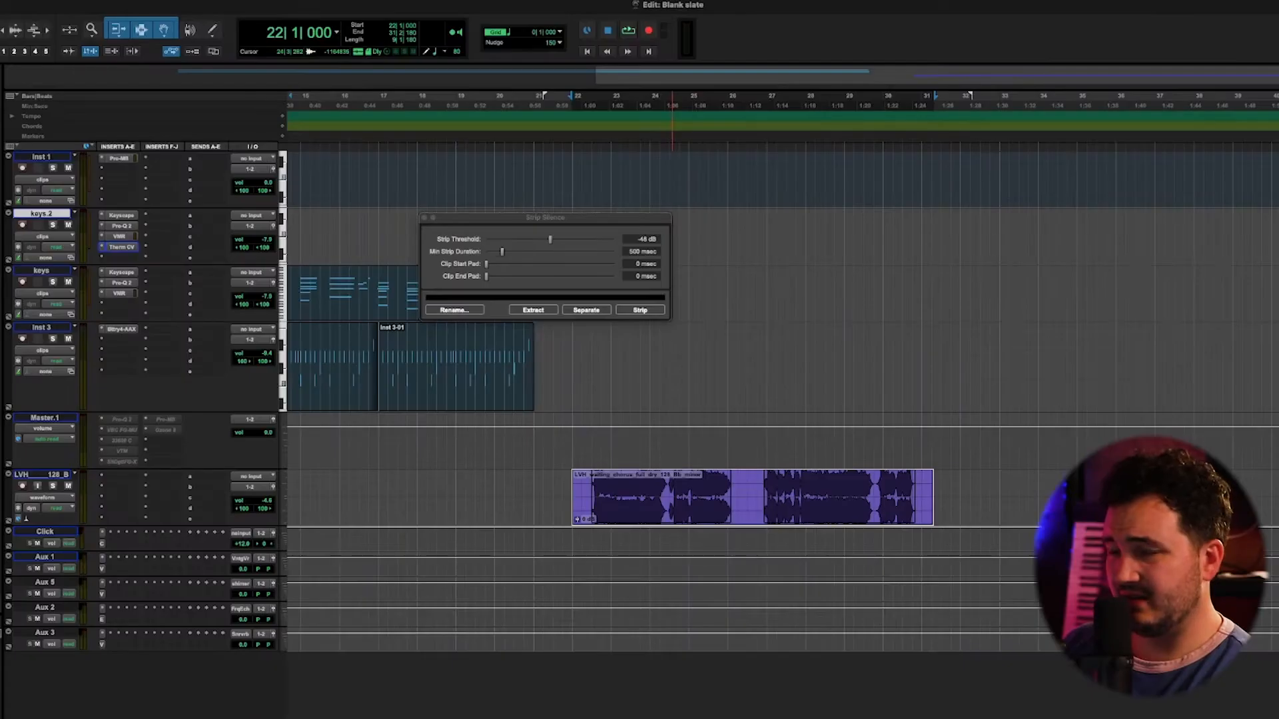
pyautogui.press('t')
pyautogui.press('t')
pyautogui.hscroll(8, 724, 400)
pyautogui.hscroll(-3, 724, 400)
pyautogui.press('r')
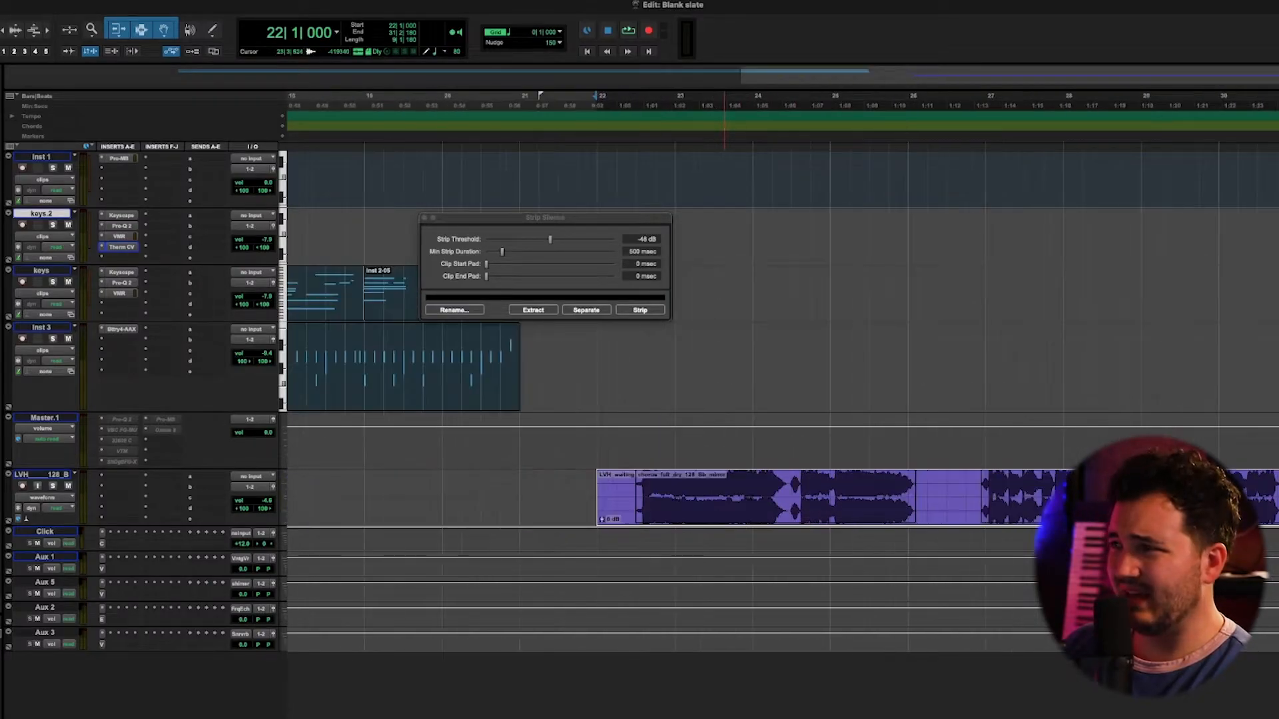
pyautogui.hscroll(4, 724, 399)
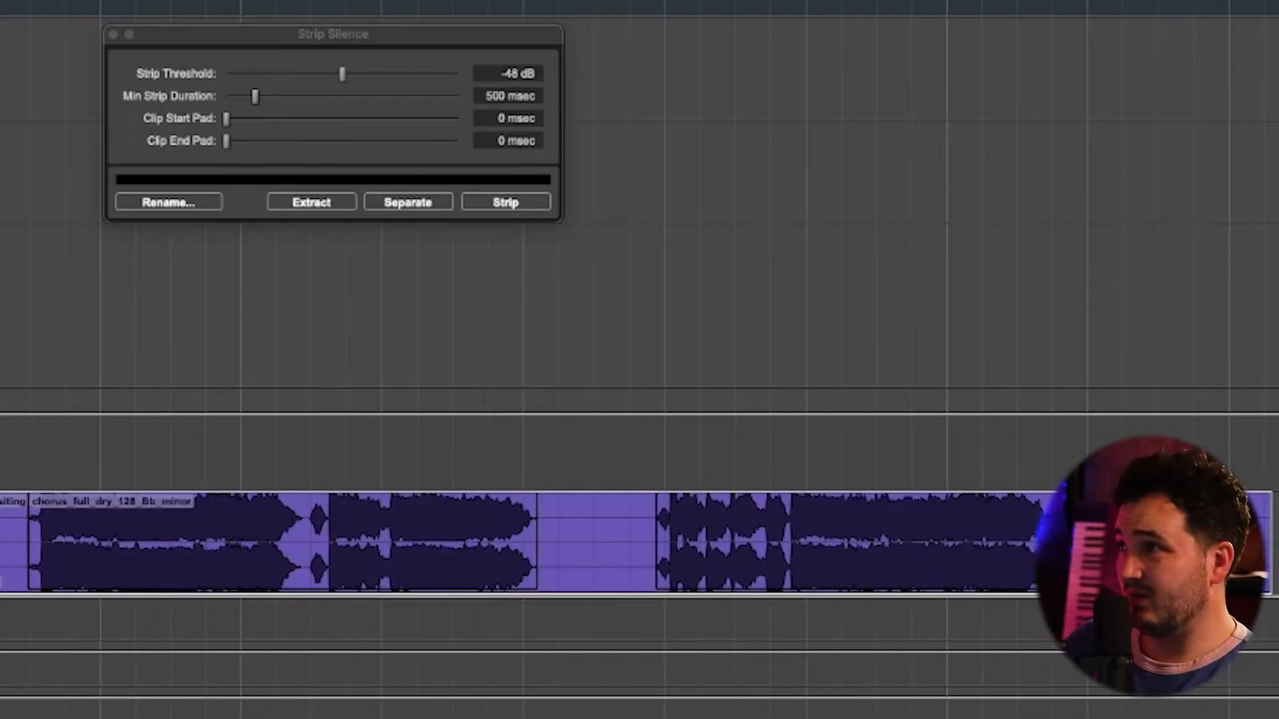
# Set Strip Threshold to -10 dB, Min Strip Duration to about 446 msec and Clip Start Pad to about 548 msec, and adjust Clip End Pad
pyautogui.moveTo(343, 74); pyautogui.dragTo(232, 74)
pyautogui.moveTo(488, 232)
pyautogui.mouseDown()
pyautogui.moveTo(521, 232)
pyautogui.moveTo(509, 232)
pyautogui.mouseUp()
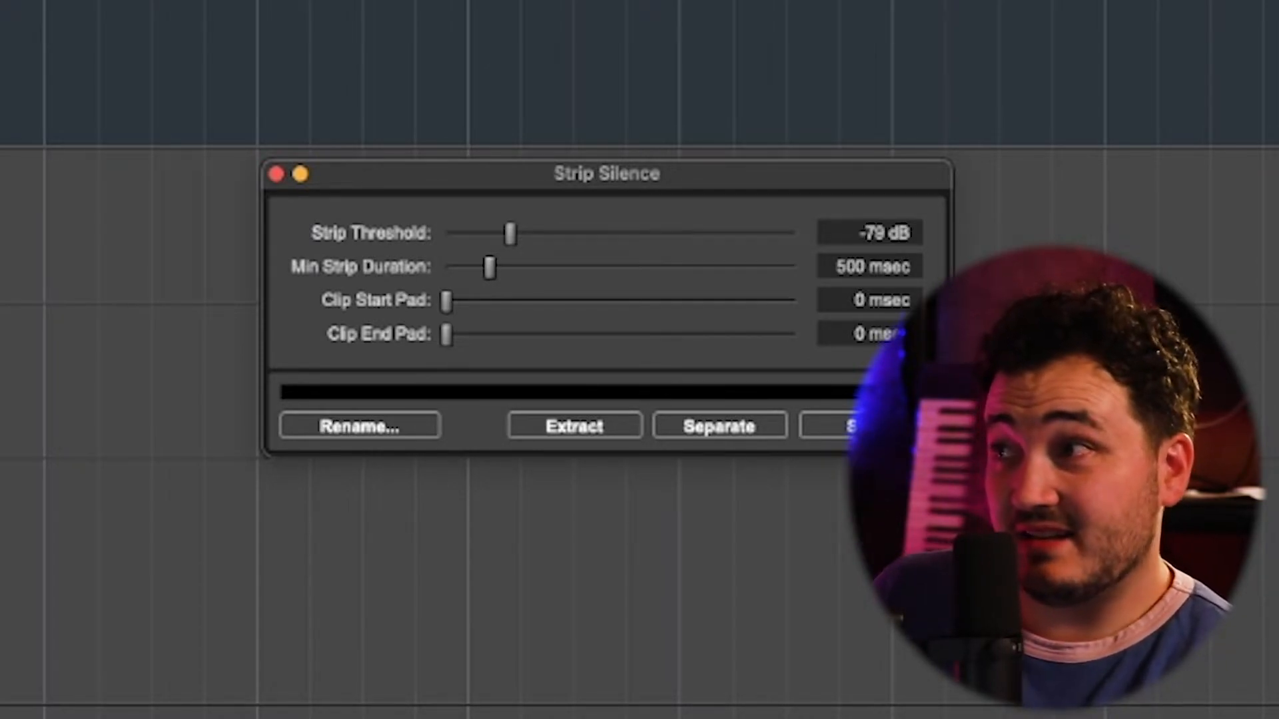
pyautogui.moveTo(510, 233); pyautogui.dragTo(693, 234)
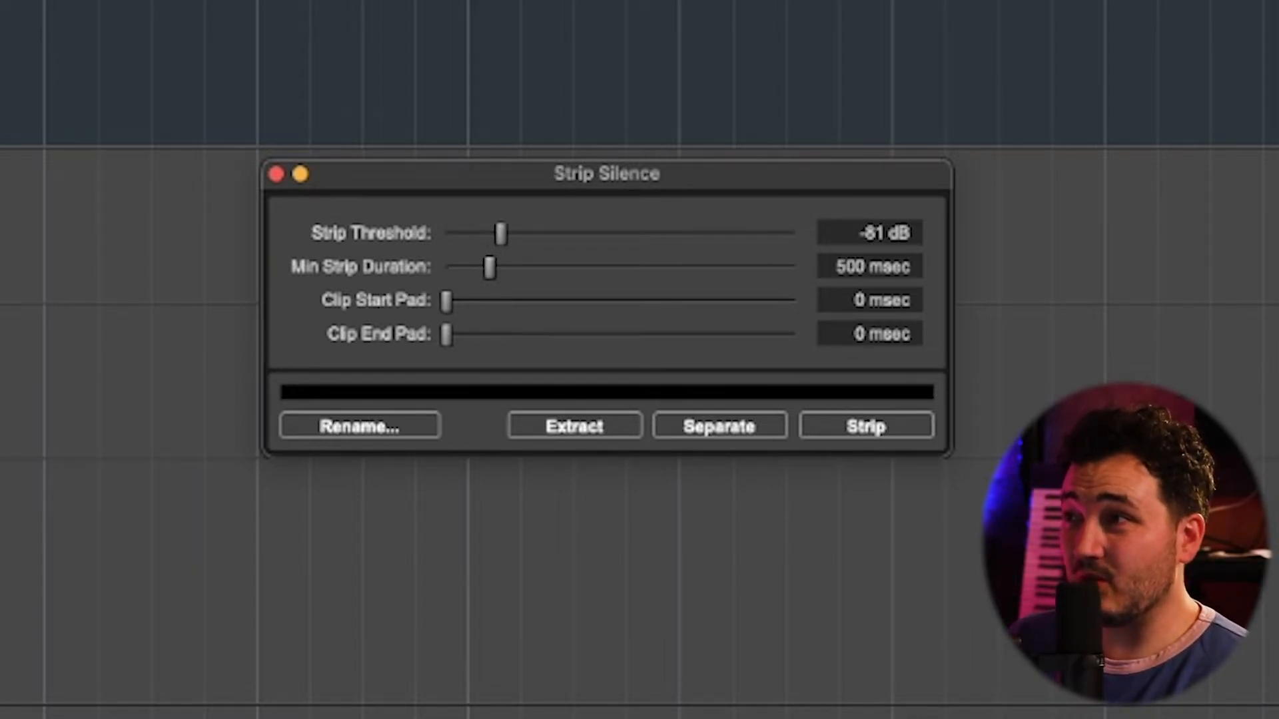
pyautogui.moveTo(490, 267)
pyautogui.mouseDown()
pyautogui.moveTo(542, 268)
pyautogui.moveTo(480, 267)
pyautogui.mouseUp()
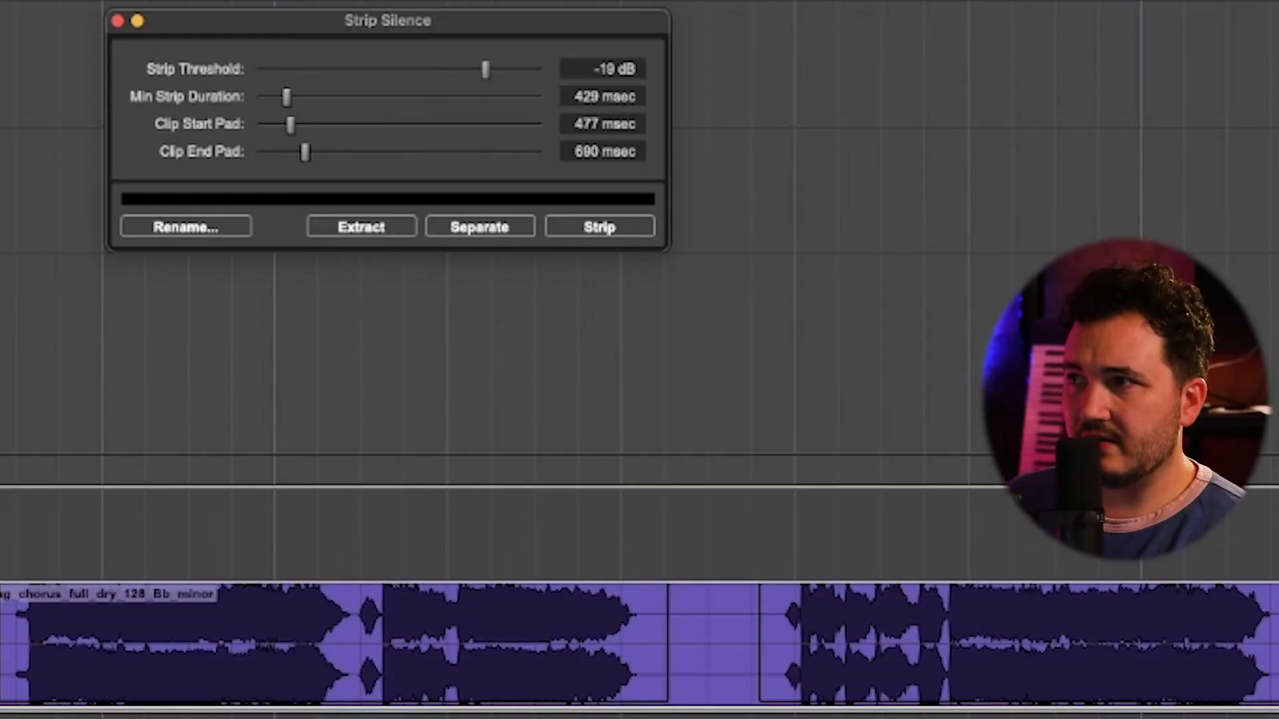
pyautogui.moveTo(486, 68)
pyautogui.mouseDown()
pyautogui.moveTo(393, 69)
pyautogui.moveTo(508, 69)
pyautogui.mouseUp()
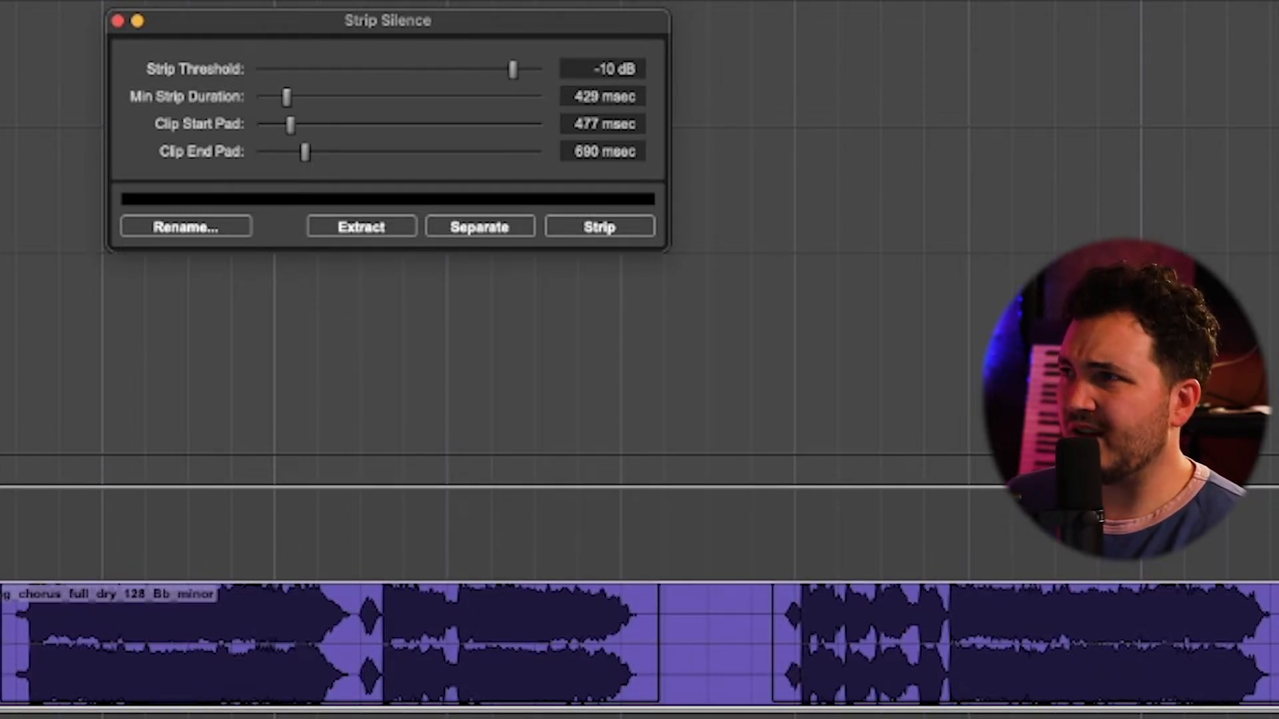
pyautogui.moveTo(287, 96); pyautogui.dragTo(322, 96)
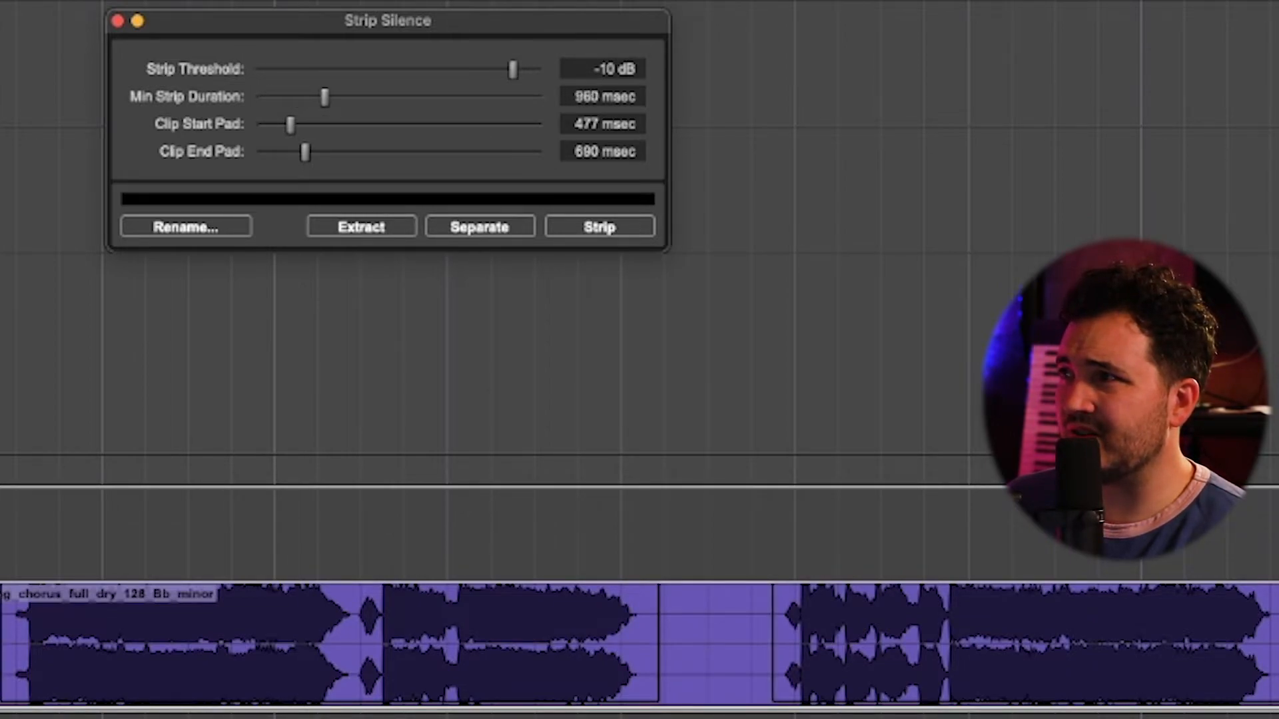
pyautogui.moveTo(290, 124); pyautogui.dragTo(294, 124)
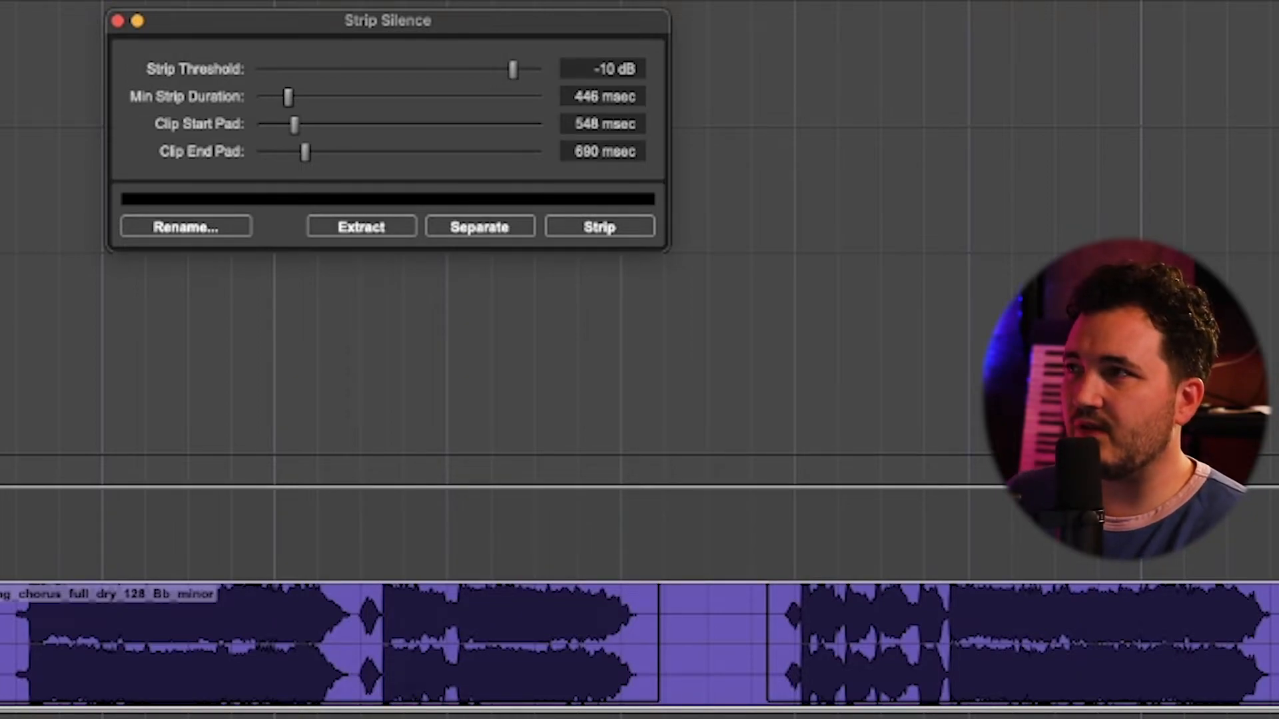
pyautogui.moveTo(294, 123); pyautogui.dragTo(301, 152)
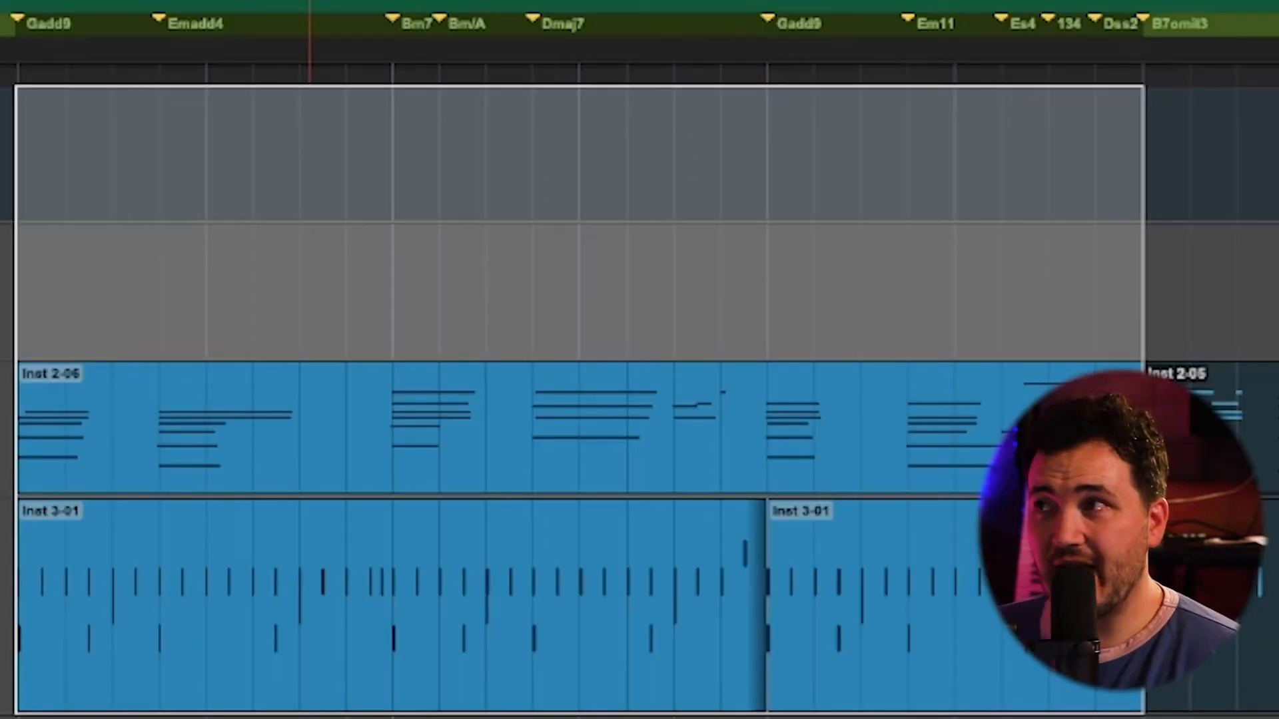
# Clear the range selection and place the edit cursor at the opening Gadd9 chord and at the Emadd4 chord
pyautogui.click(806, 323)
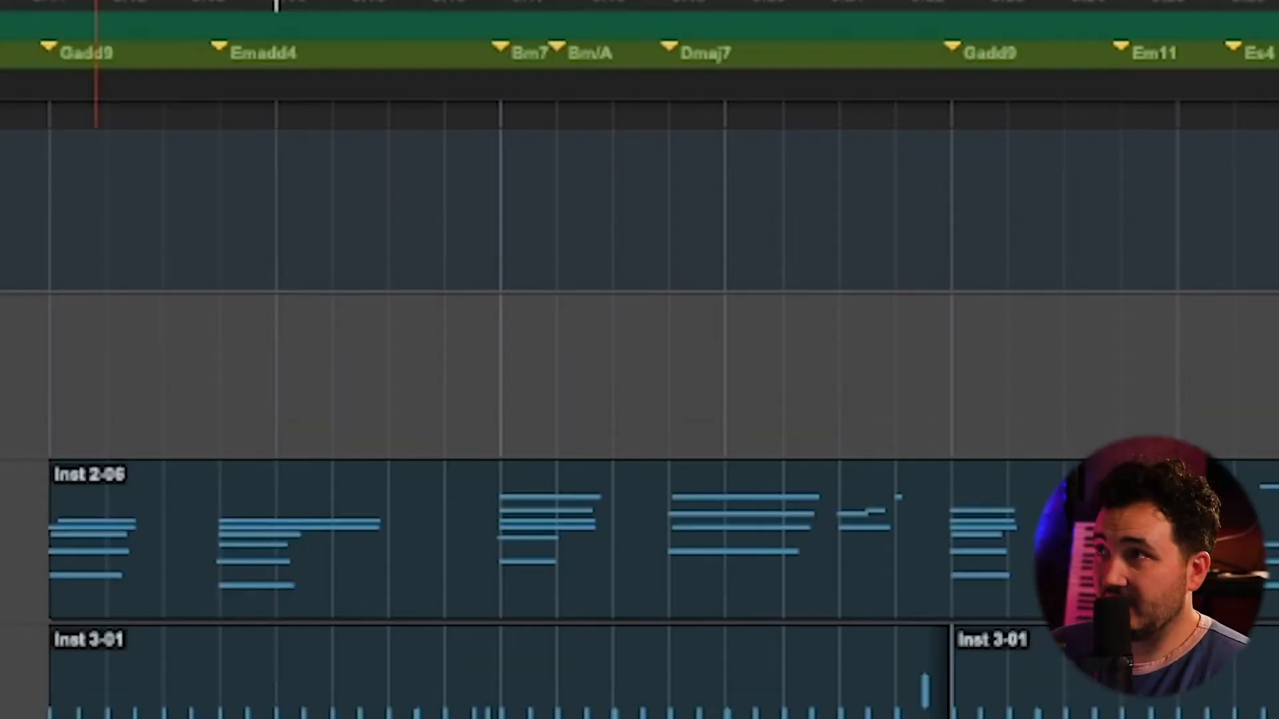
pyautogui.click(51, 373)
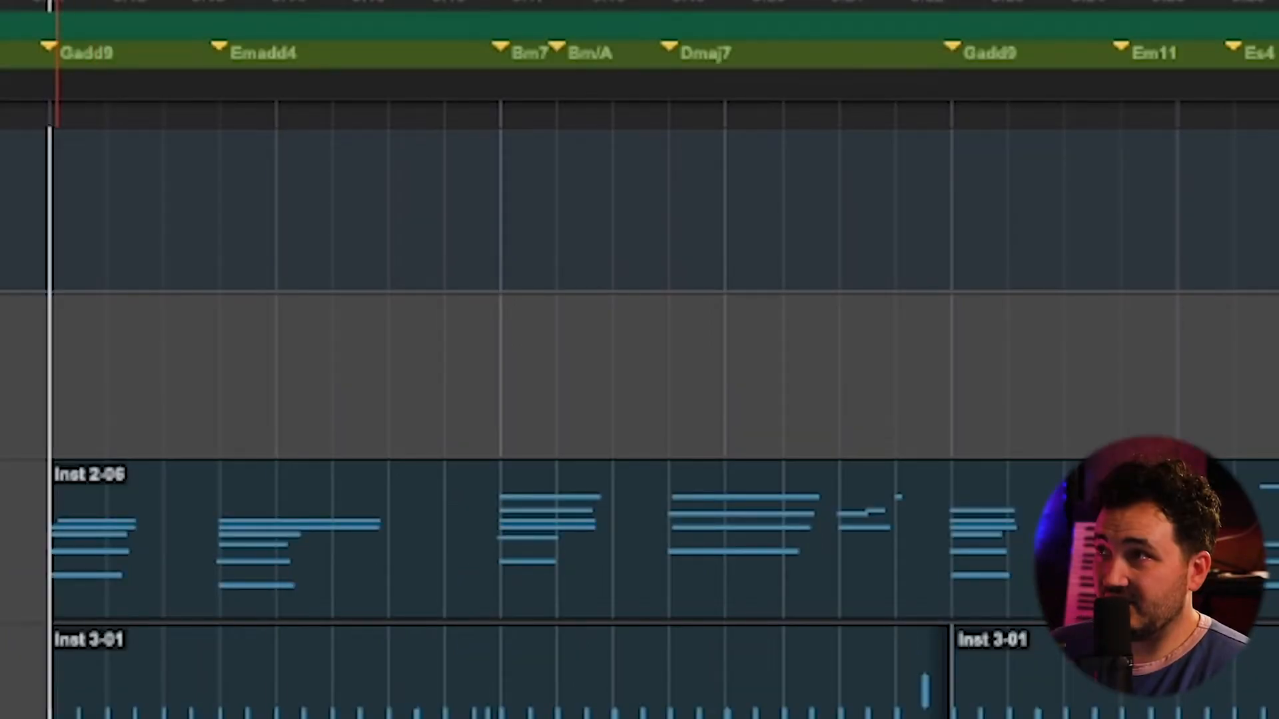
pyautogui.click(235, 373)
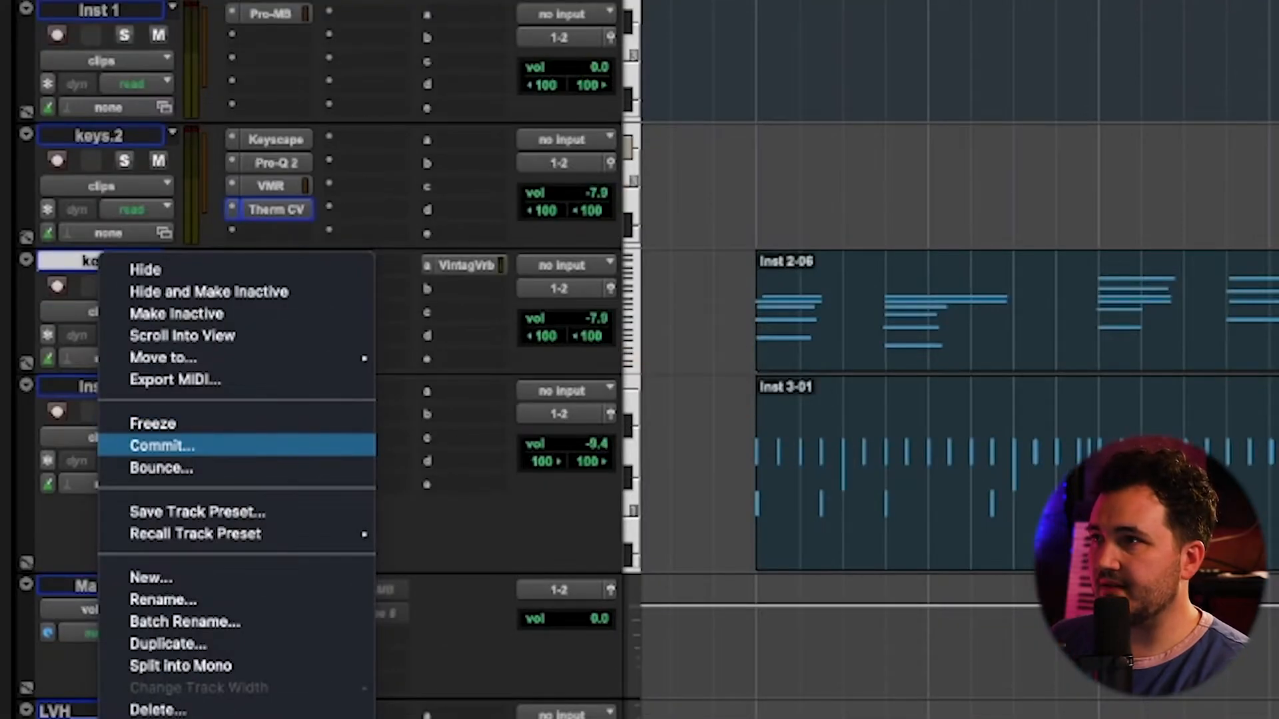
# Open the Commit Tracks settings for the keys track, review the Source Tracks options and dismiss them
pyautogui.click(157, 443)
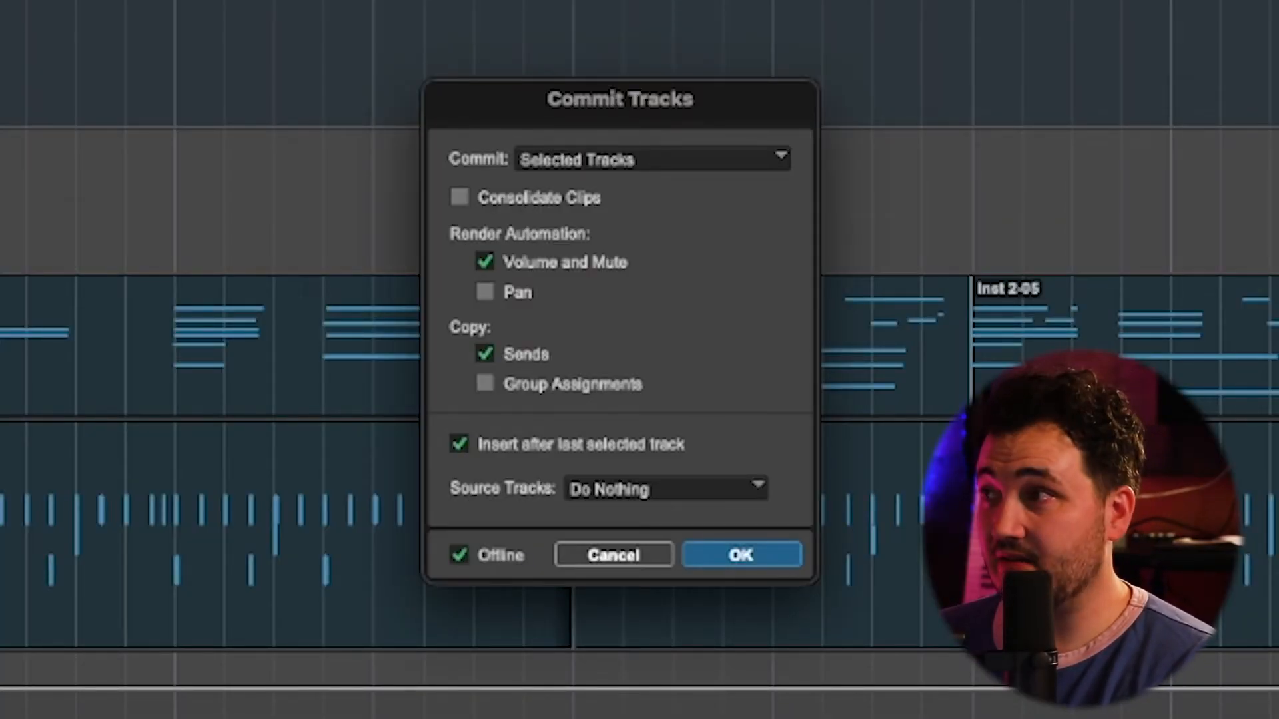
pyautogui.click(666, 488)
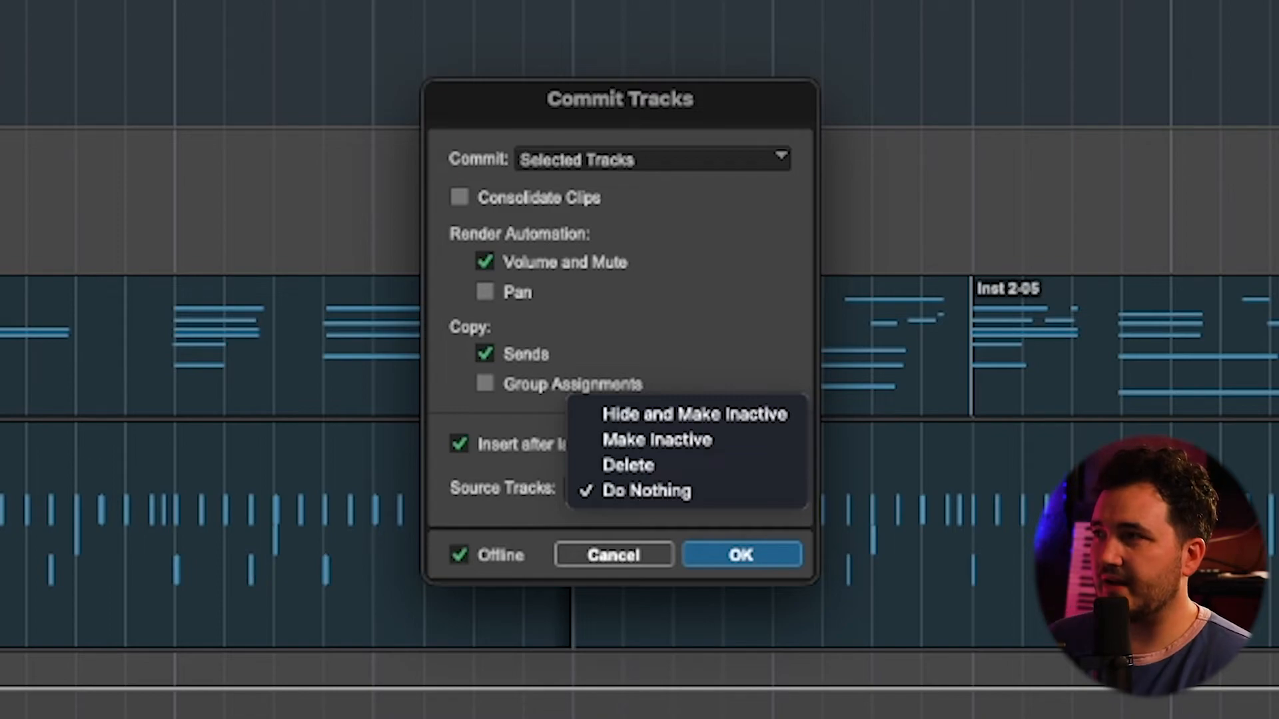
pyautogui.press('Escape')
pyautogui.press('Escape')
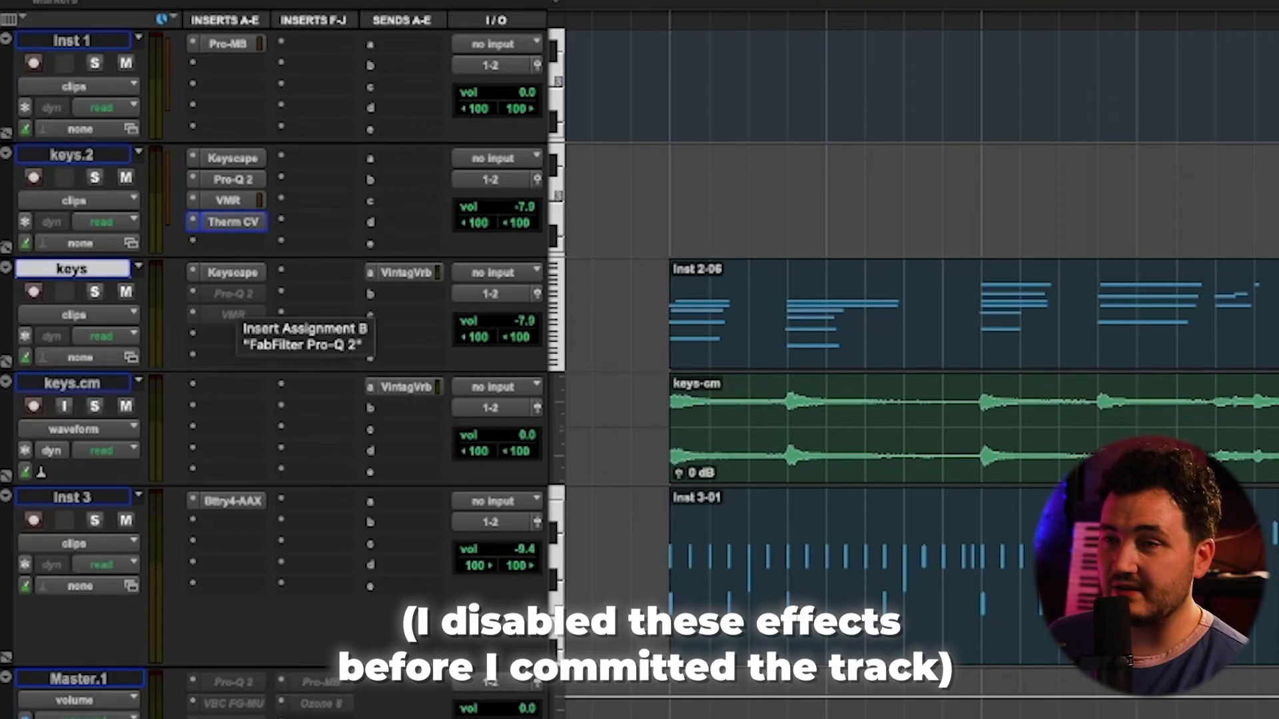
# Move the Pro-Q 2 and VMR inserts from keys to keys.cm with both active, and hide and deactivate the keys track
pyautogui.moveTo(233, 293); pyautogui.dragTo(232, 387)
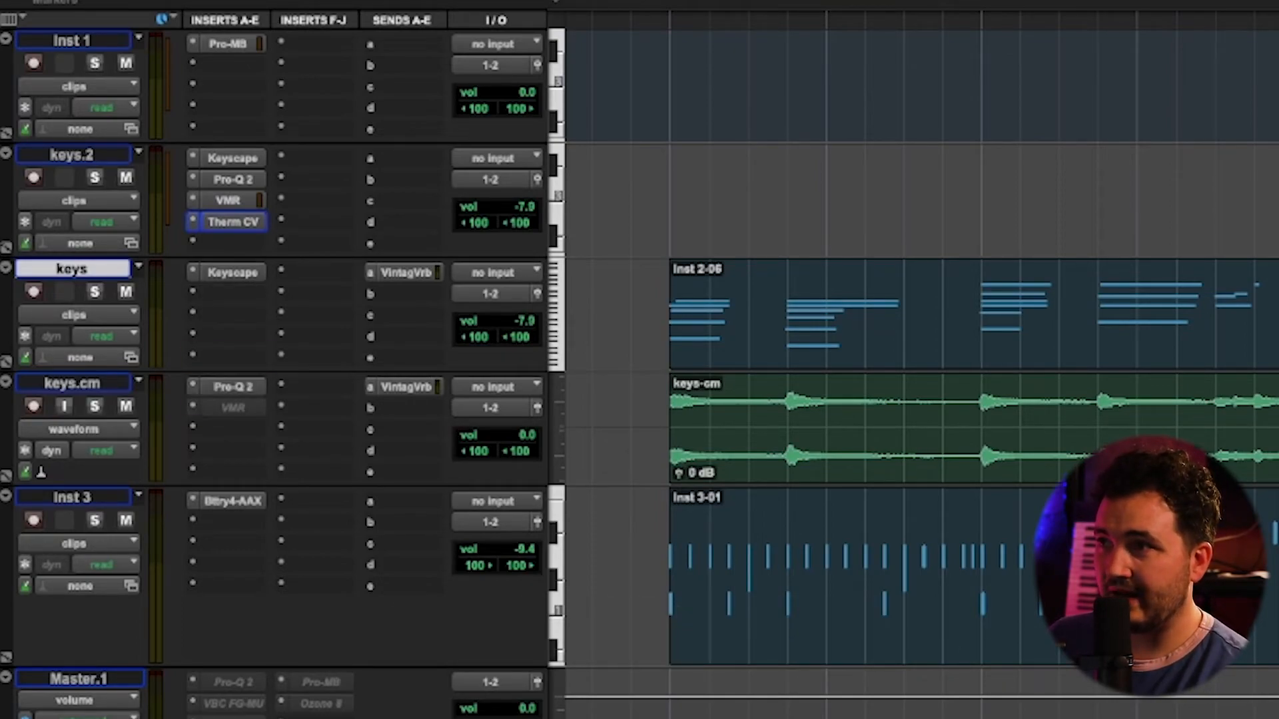
pyautogui.keyDown('ctrl'); pyautogui.keyDown('super'); pyautogui.click(232, 407); pyautogui.keyUp('super'); pyautogui.keyUp('ctrl')
pyautogui.rightClick(114, 269)
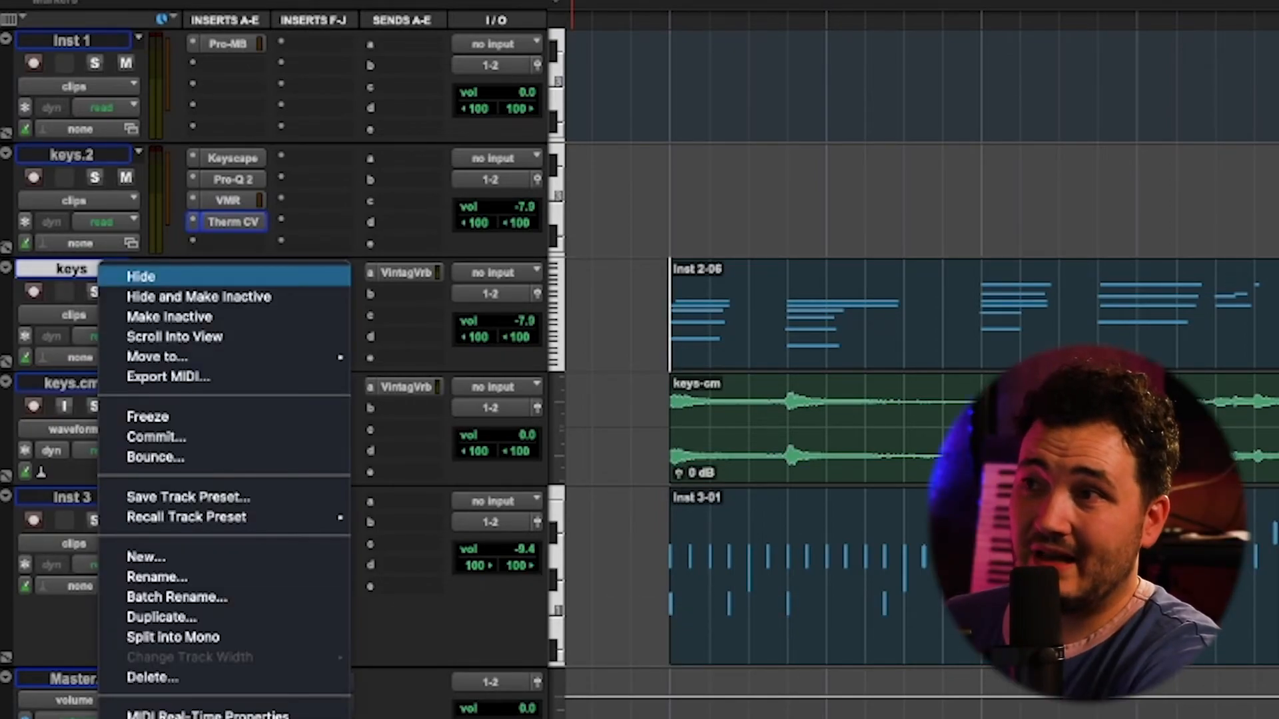
pyautogui.click(174, 293)
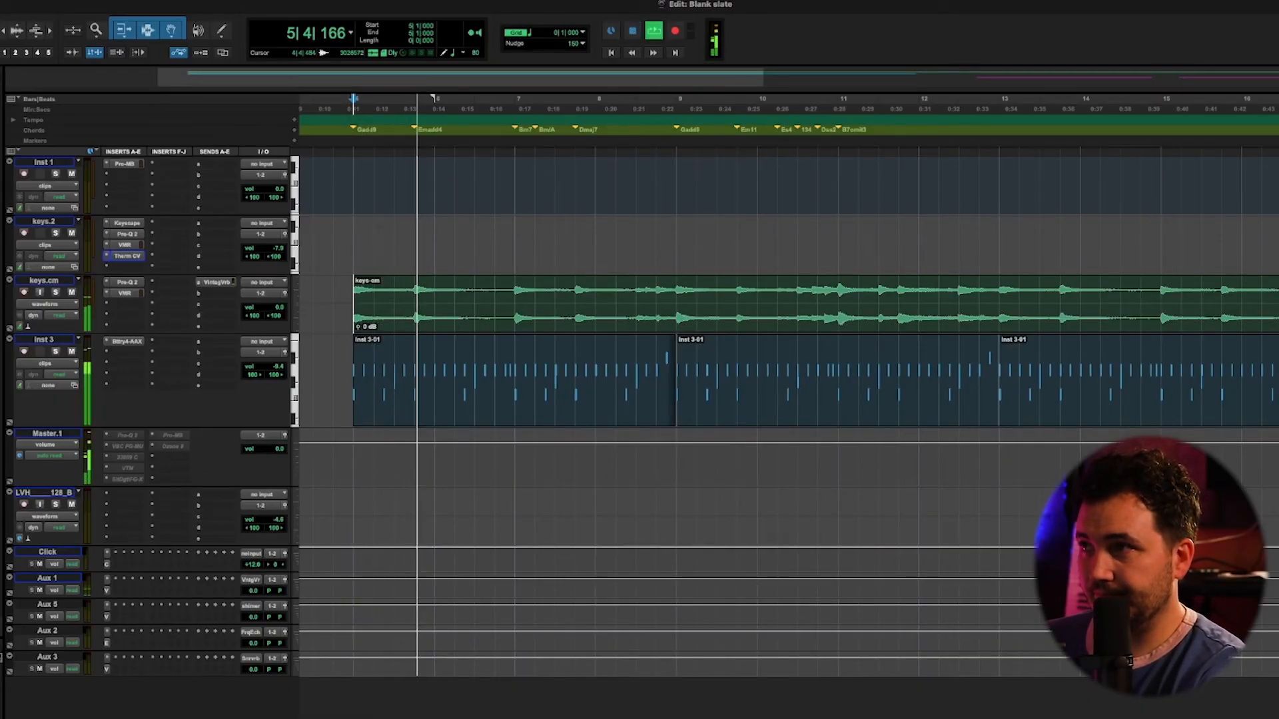
pyautogui.press('r')
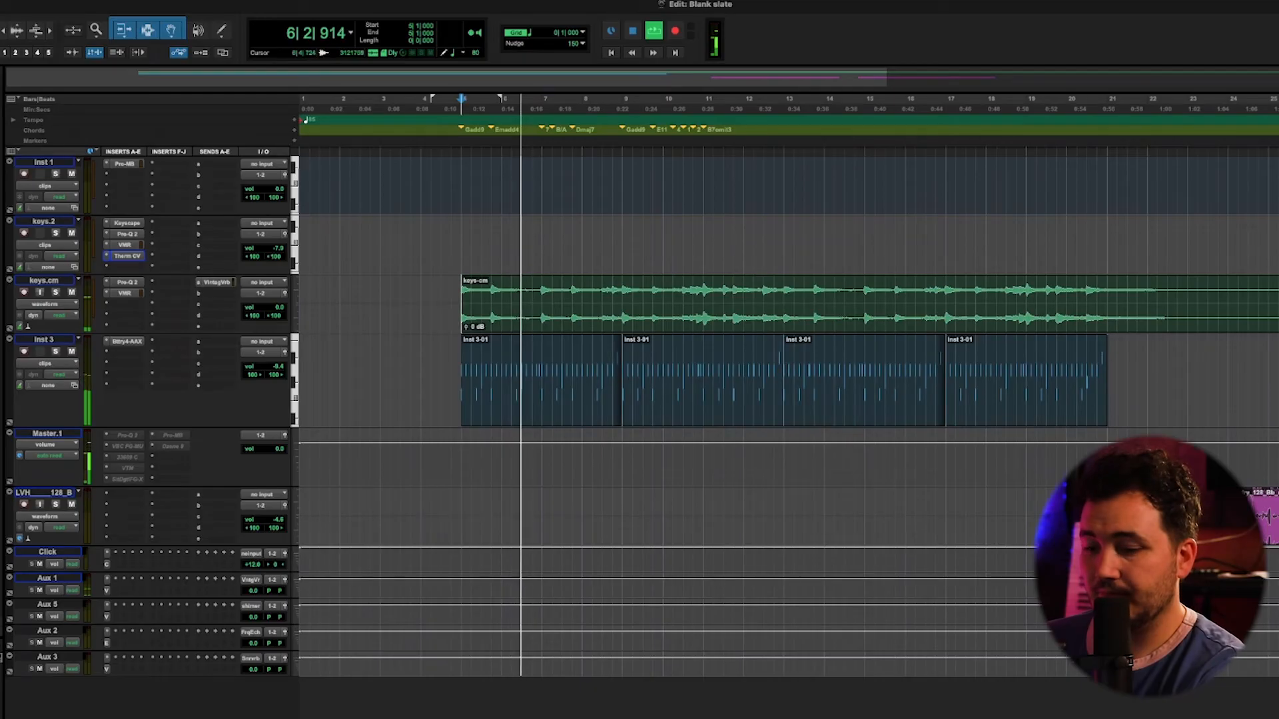